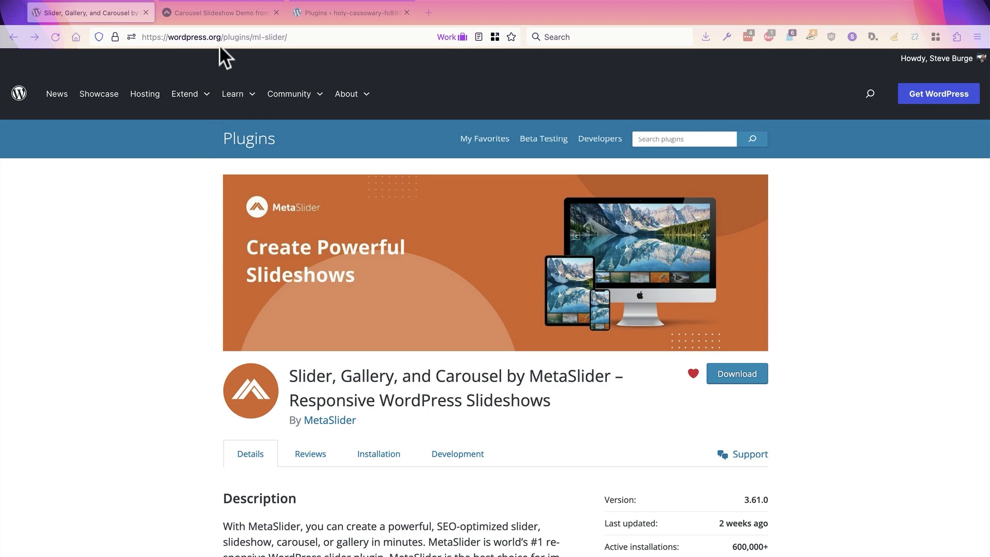
View the MetaSlider carousel slideshow demo and browse its slides forward, backward and by slide position
left_click(220, 18)
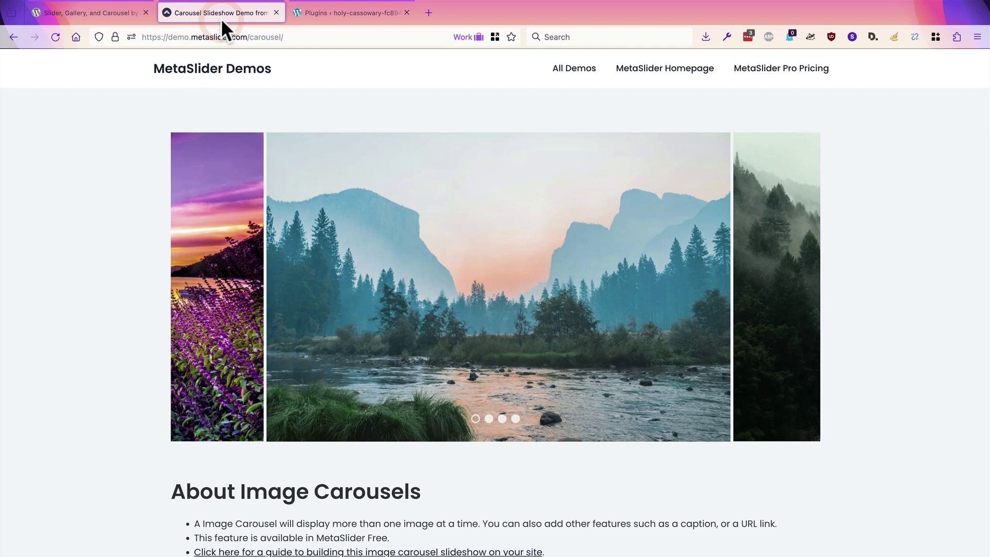
mouse_move(249, 219)
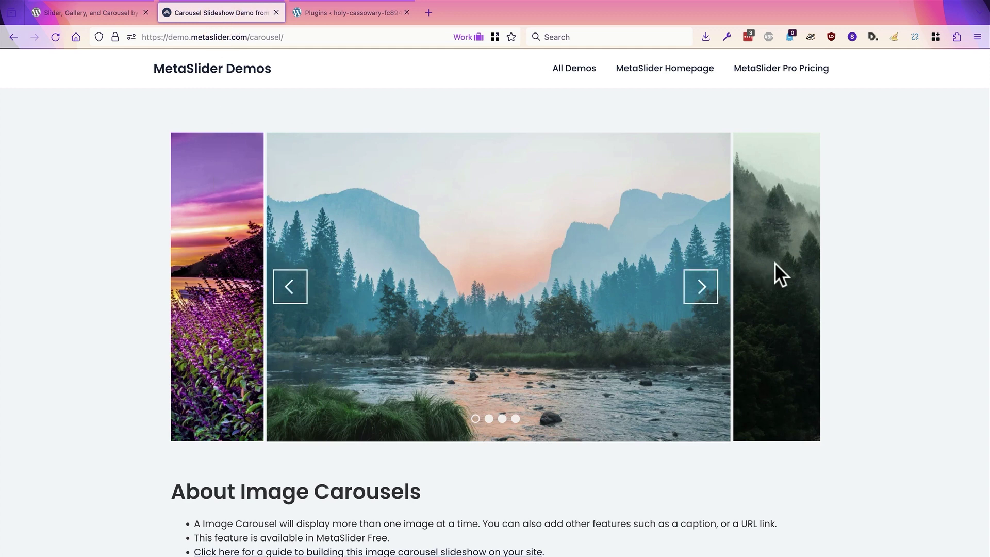
left_click(707, 292)
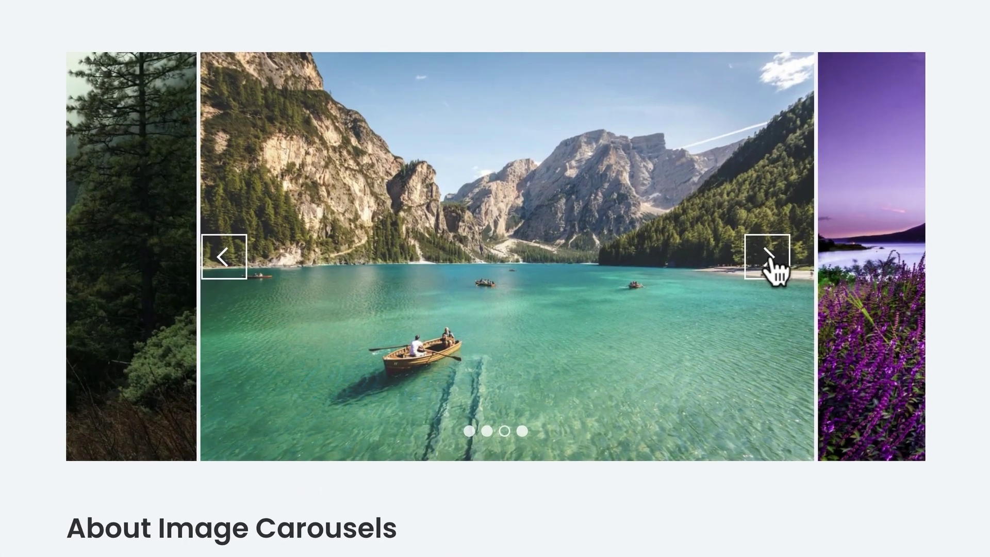
left_click(772, 265)
left_click(237, 258)
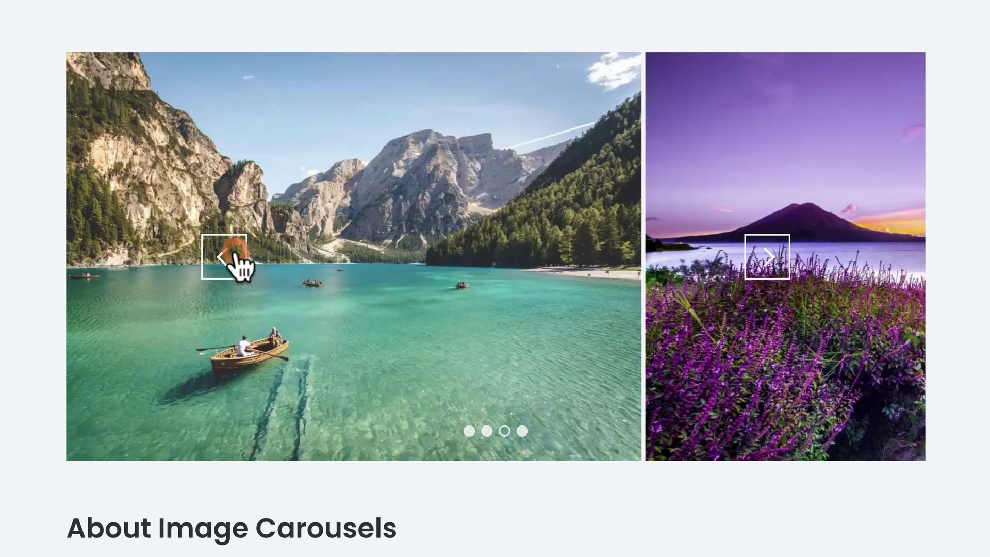
left_click(487, 432)
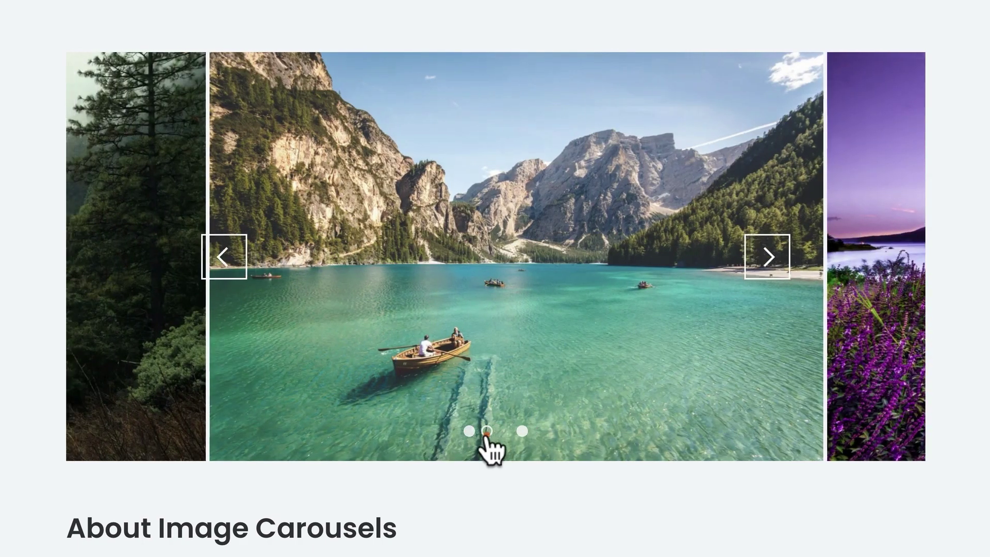
left_click(469, 431)
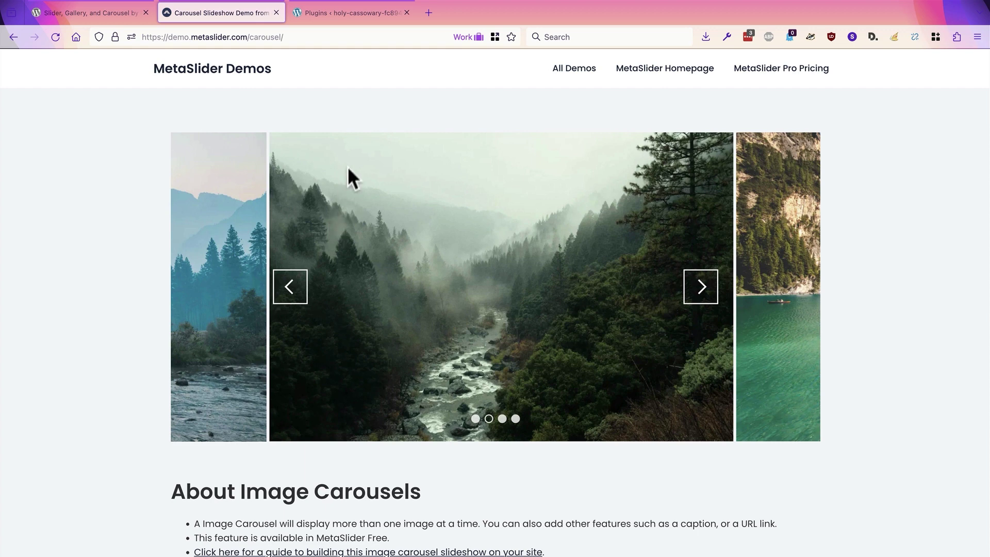
On the WordPress site, search the plugin directory for "metaslider", then install and activate Slider, Gallery, and Carousel by MetaSlider
left_click(314, 13)
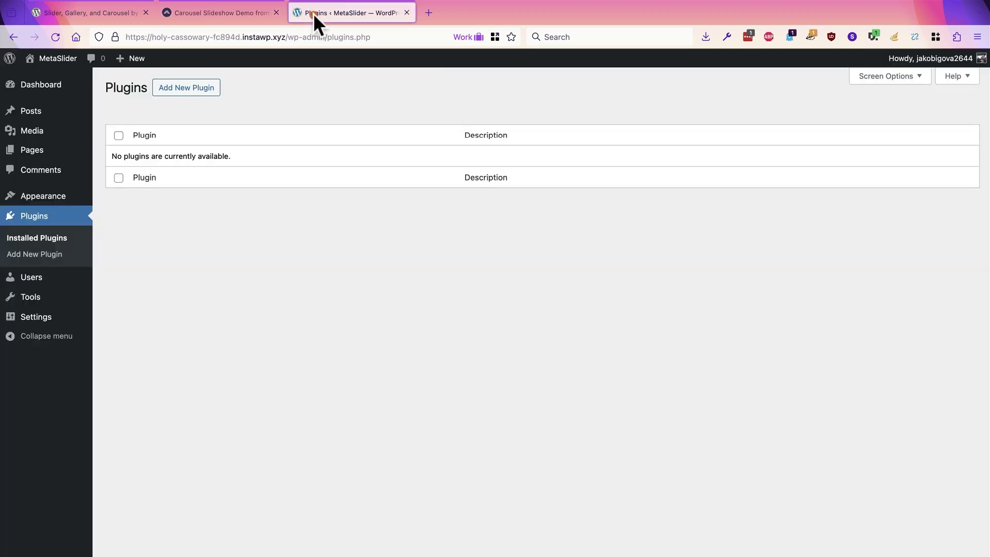
left_click(191, 90)
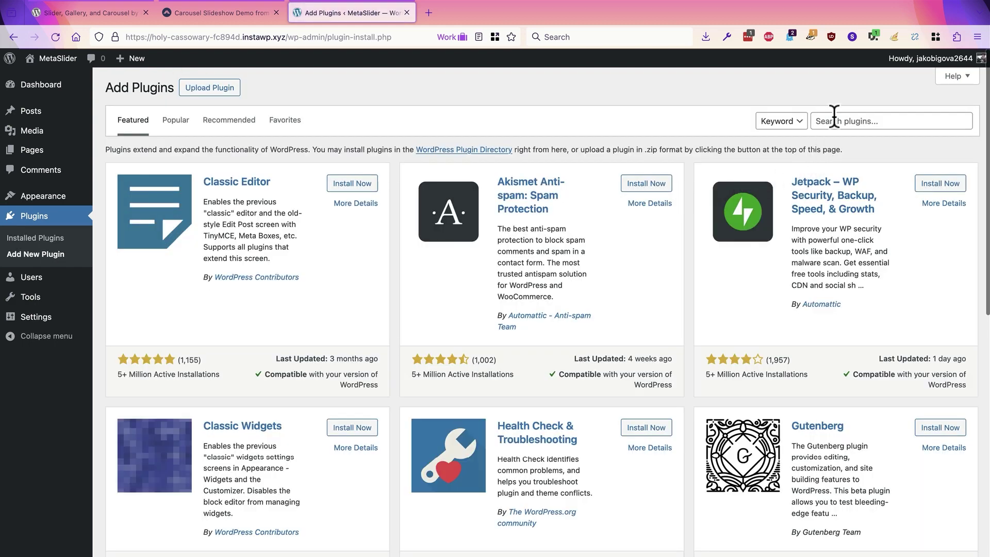
left_click(830, 123)
type("metaslider")
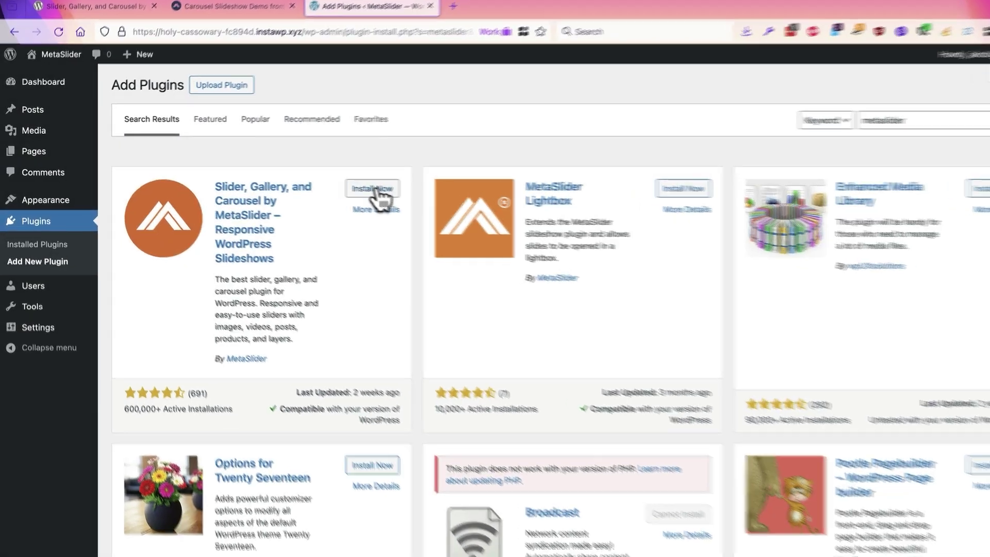
left_click(375, 189)
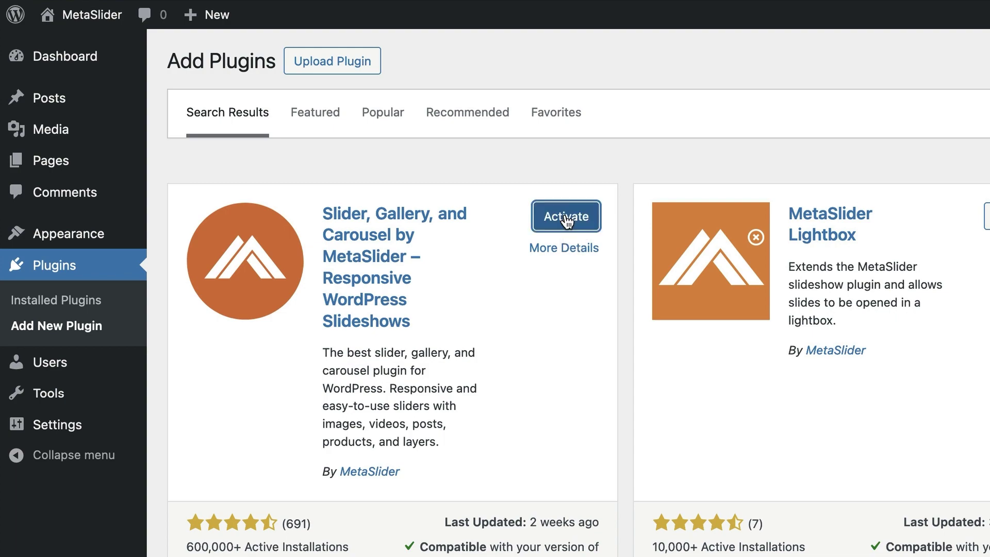
left_click(566, 216)
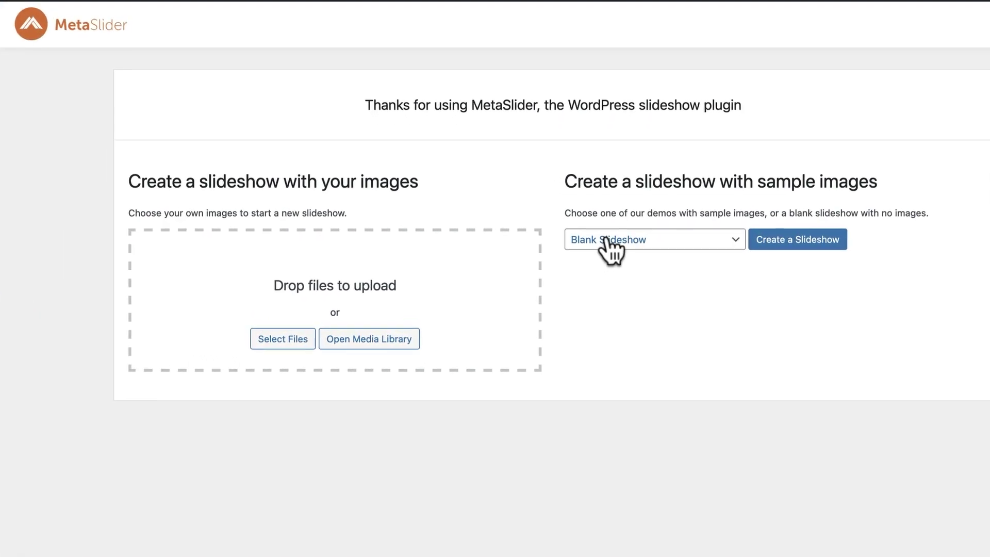
Create a Carousel Slideshow with sample images and dismiss the diagnostic-sharing request and the add-a-slide hint
left_click(607, 239)
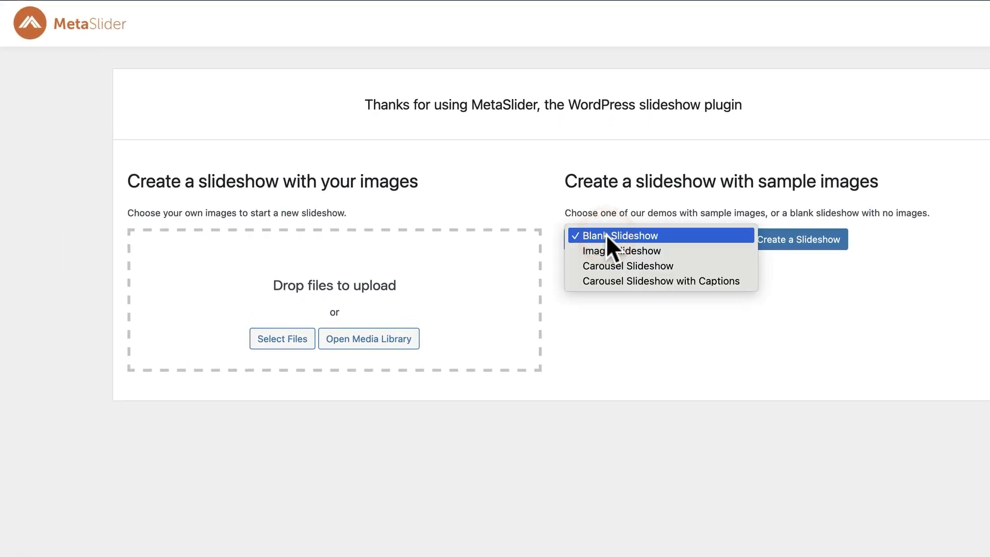
left_click(608, 265)
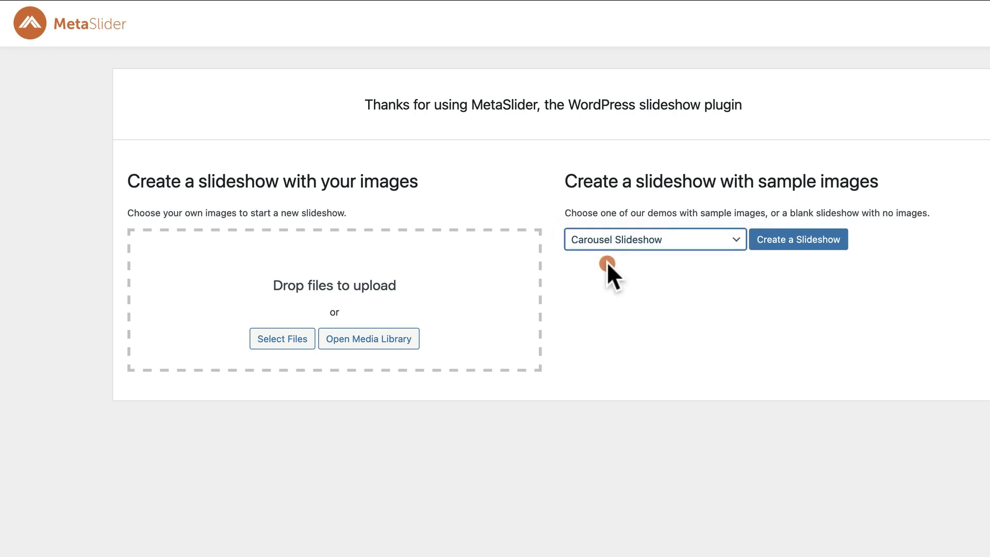
left_click(784, 245)
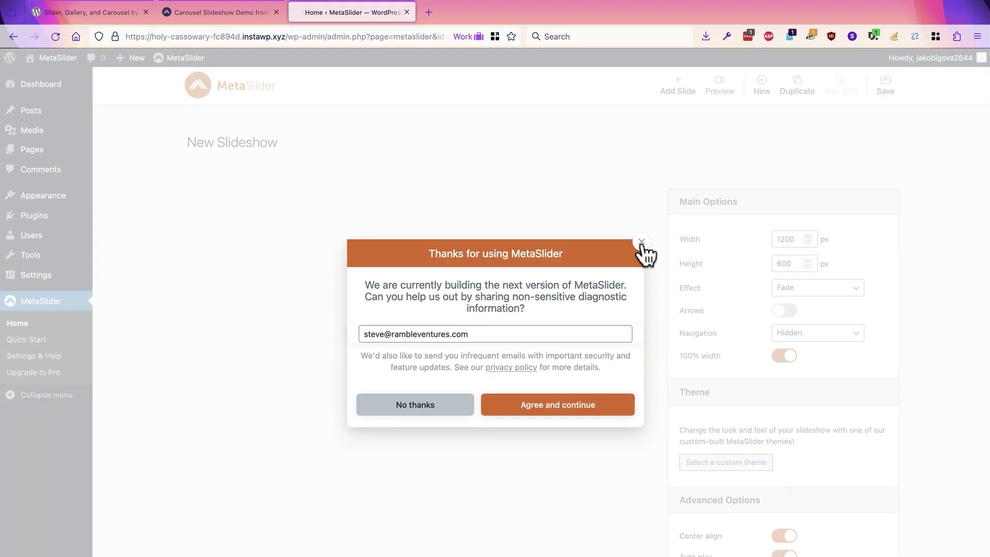
left_click(641, 242)
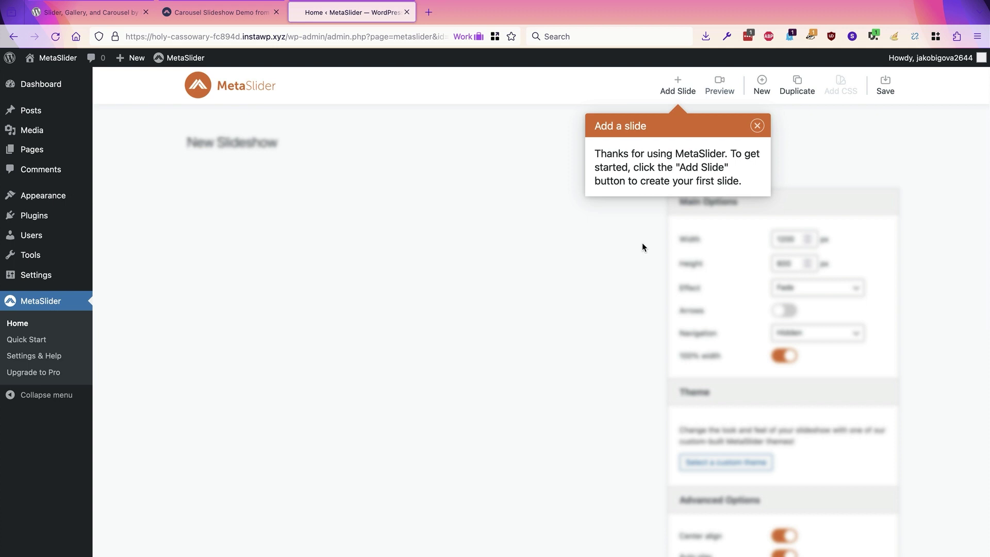
left_click(756, 125)
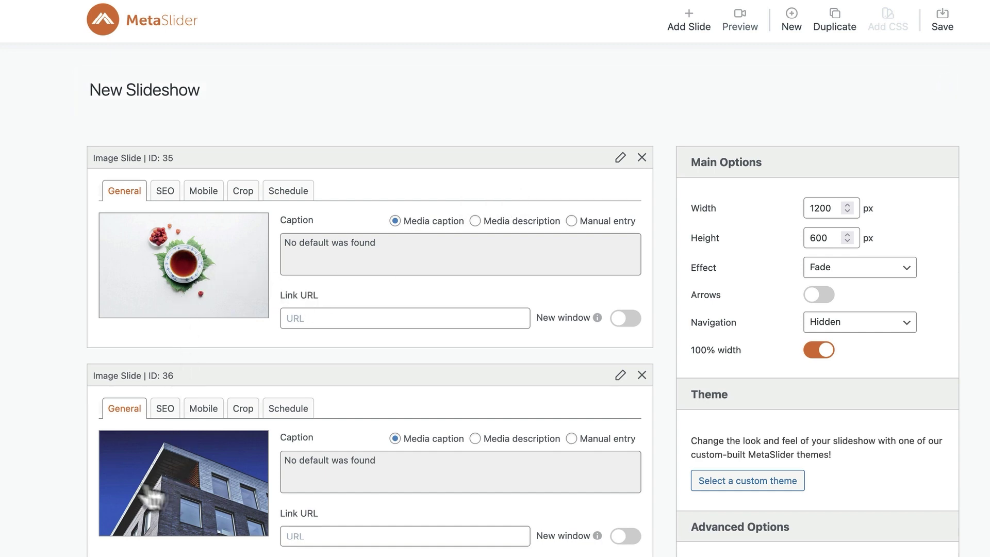
Set the slideshow's width and height to 400 px each and save the slideshow
scroll(67, 443, "down", 4)
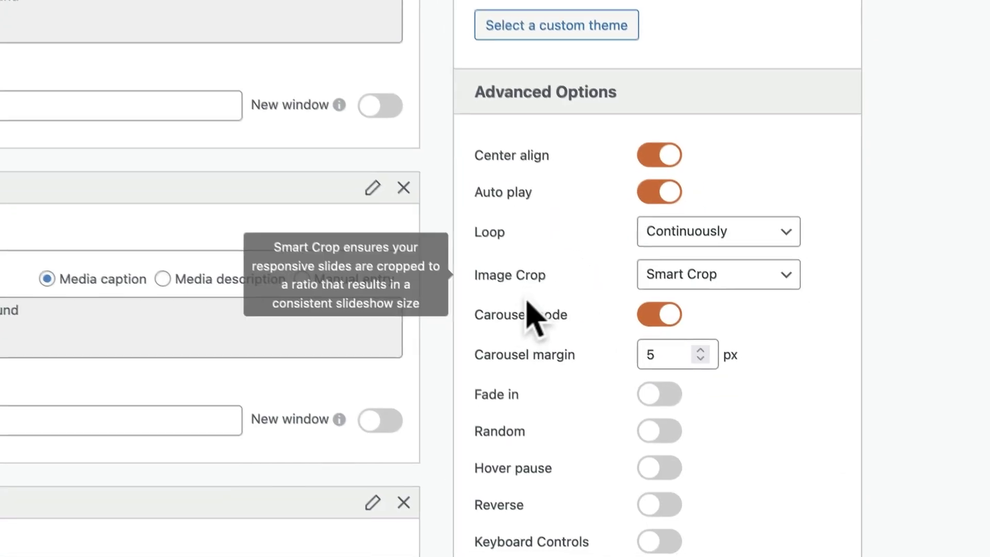
mouse_move(717, 498)
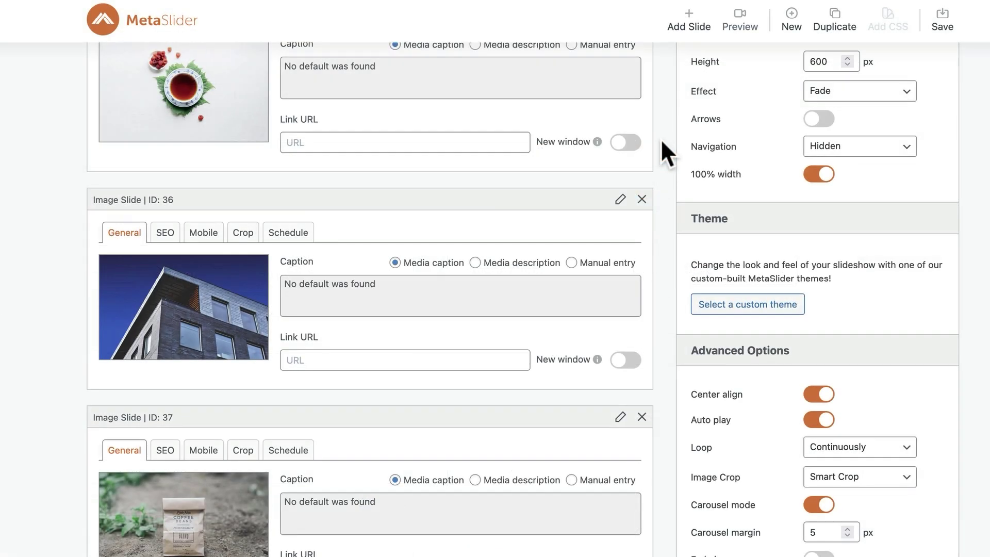
scroll(660, 138, "up", 3)
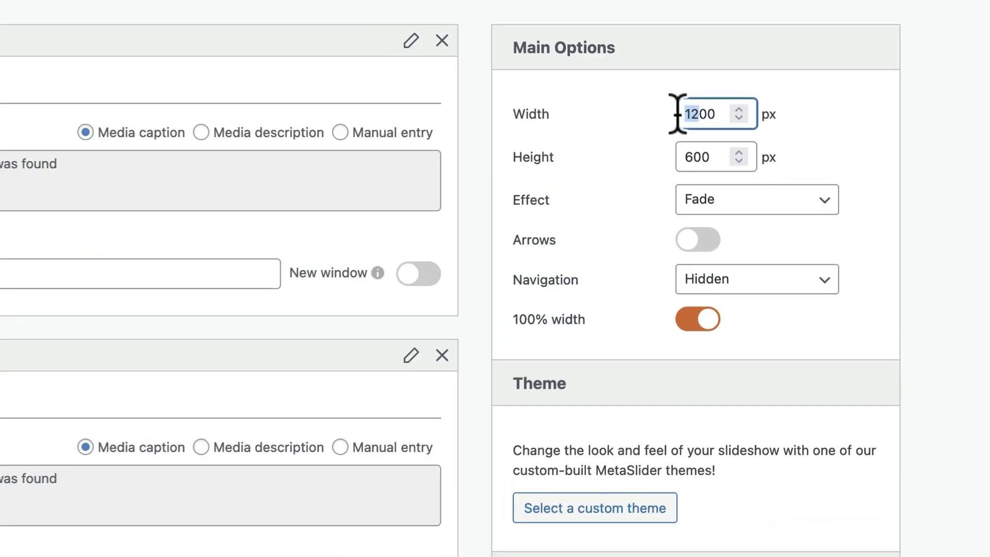
left_click(804, 154)
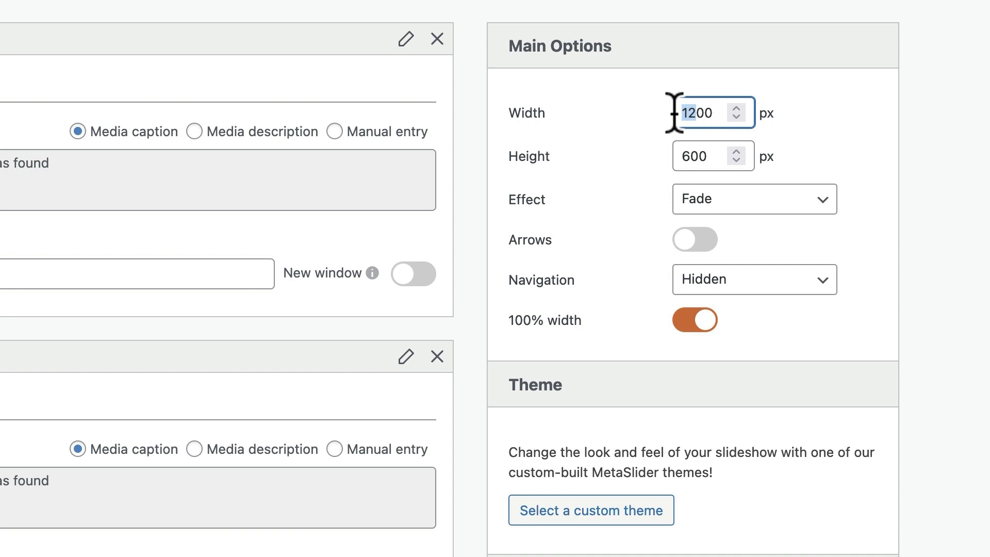
type("4")
left_click_drag(689, 156, 675, 155)
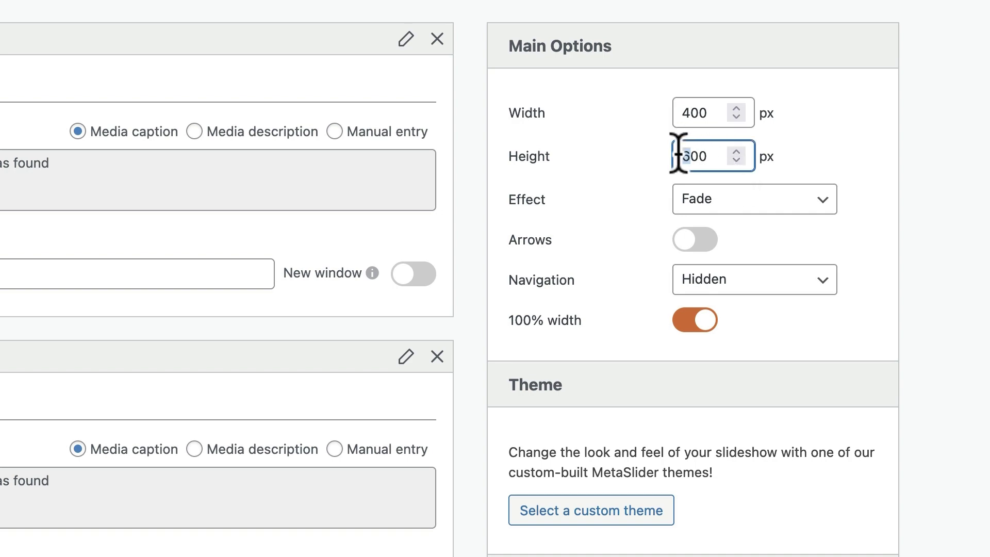
type("4")
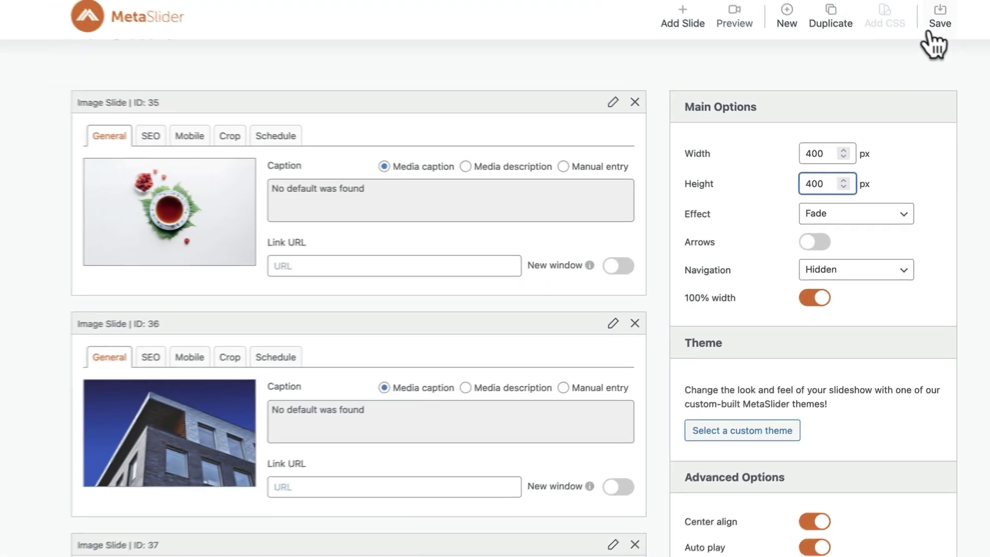
left_click(937, 32)
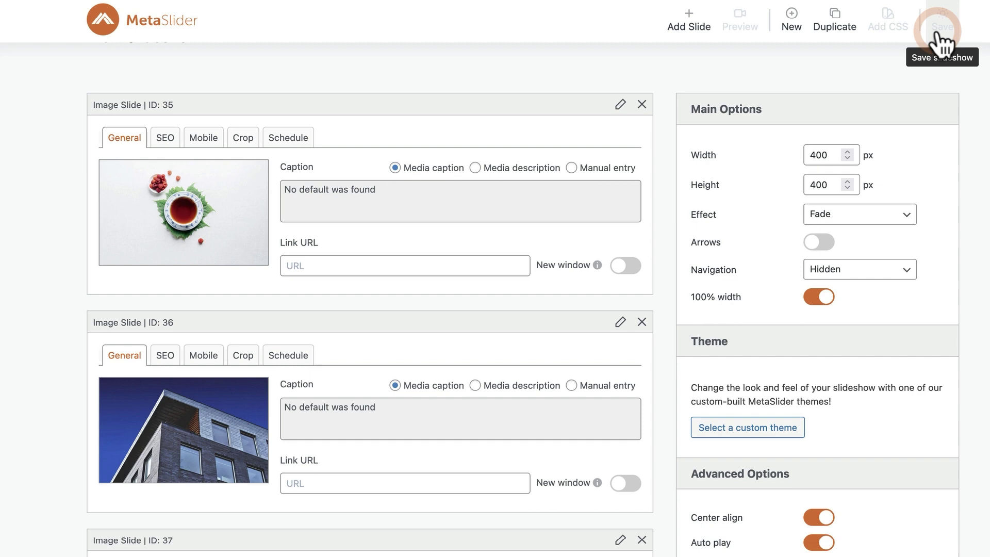
Copy the slideshow's shortcode [metaslider id="30"]
scroll(750, 292, "down", 12)
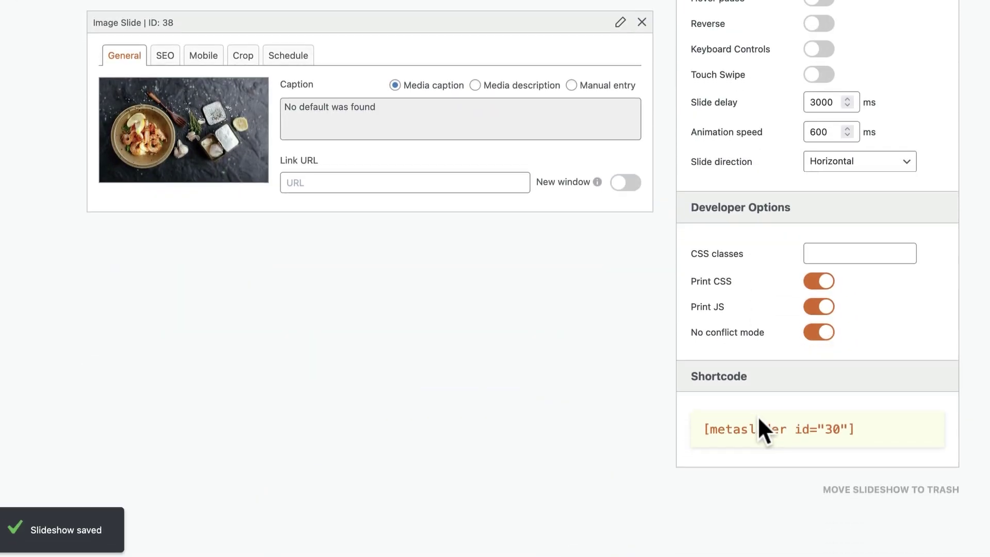
left_click(754, 427)
key("super+c")
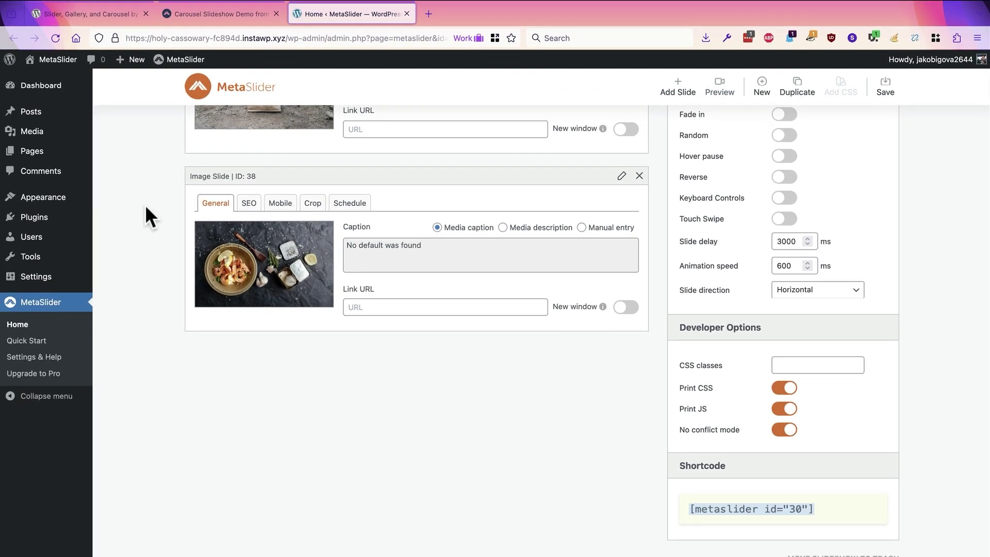
Create a new post titled "Slideshow" and insert the shortcode [metaslider id="30"] as its content
mouse_move(39, 117)
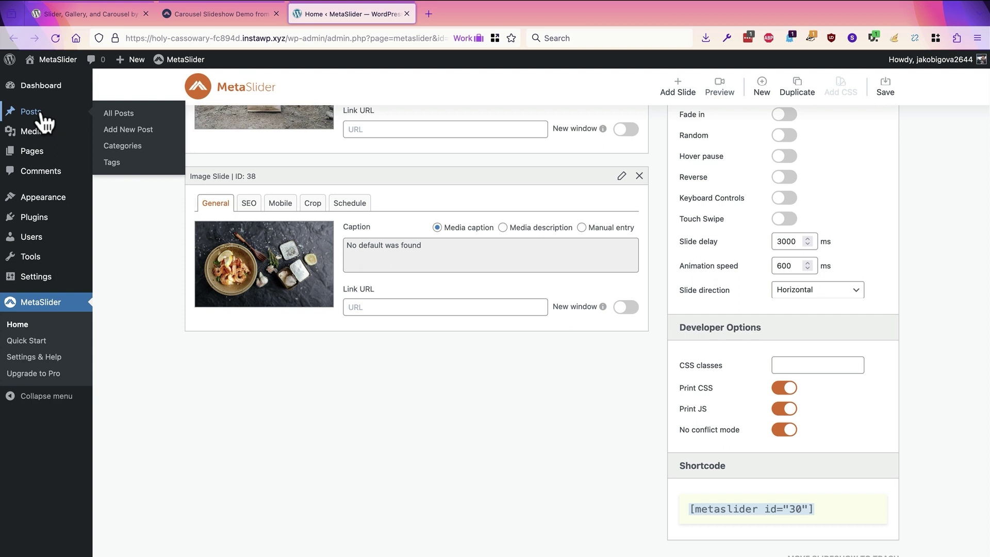
left_click(42, 115)
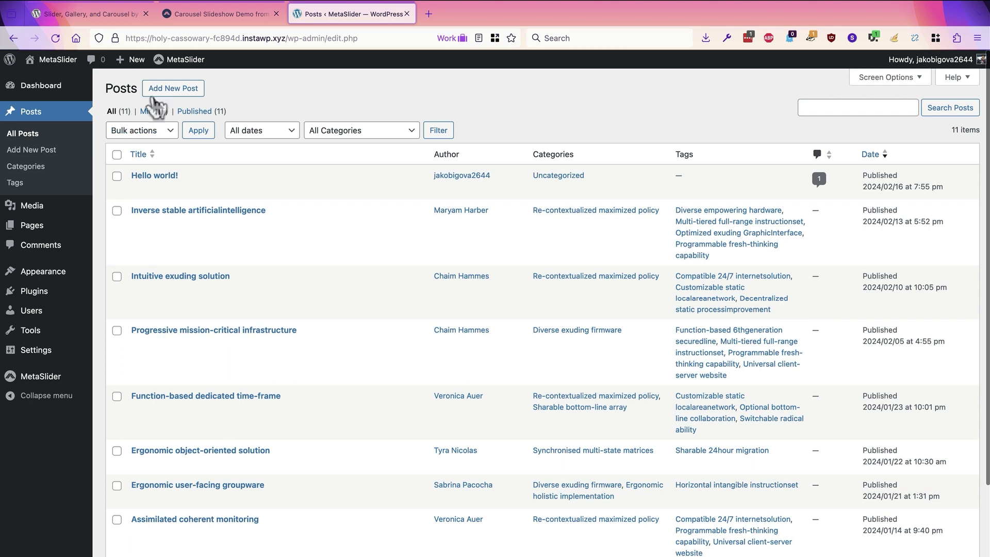
left_click(162, 88)
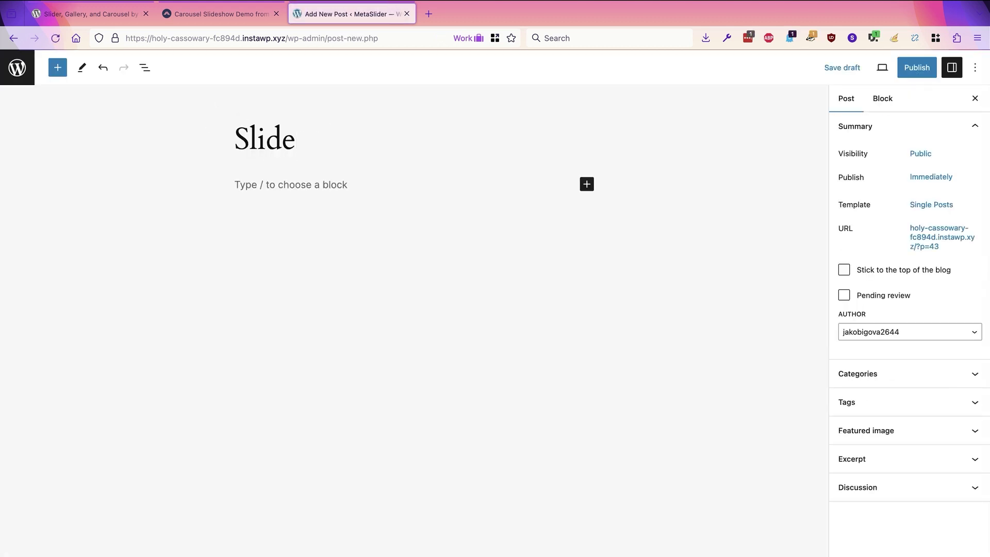
key("Tab")
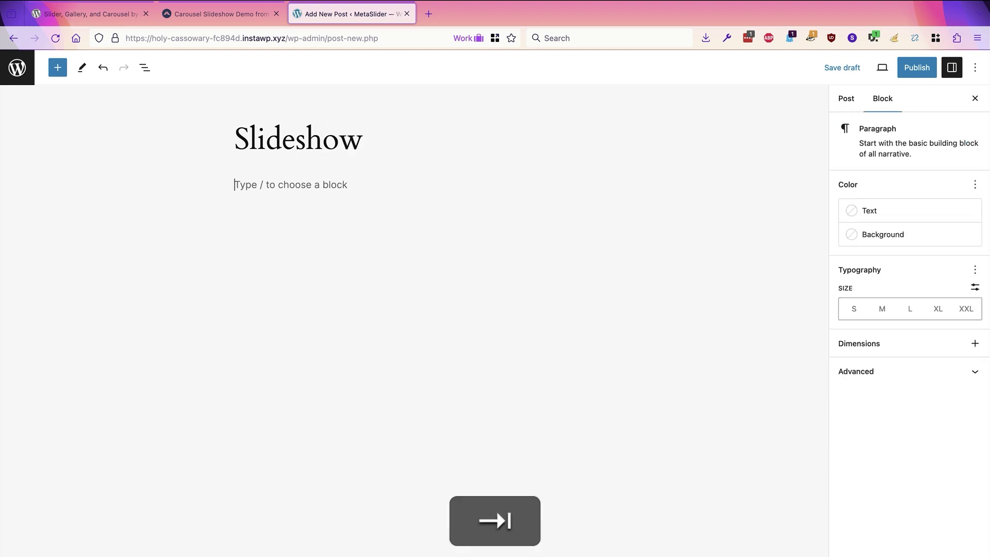
key("super+v")
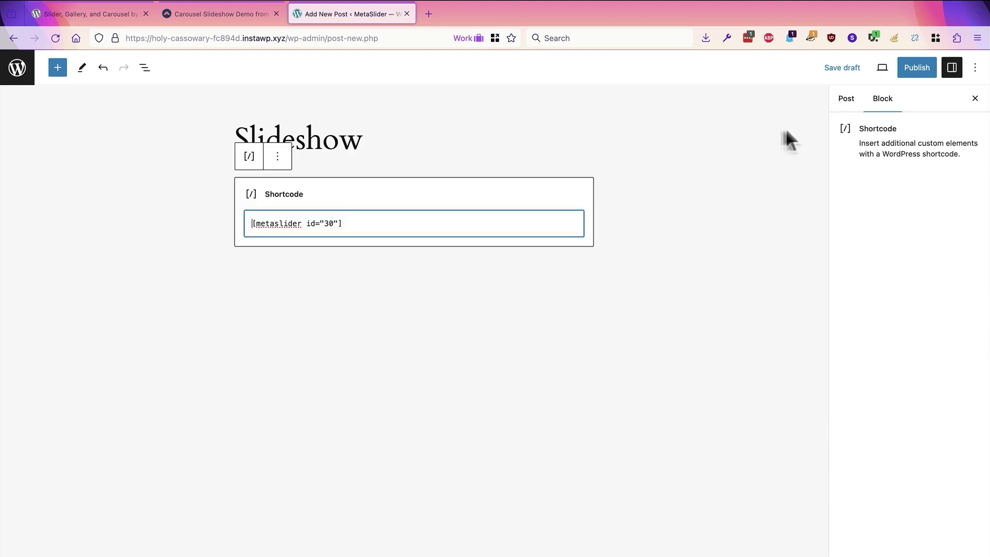
Publish the Slideshow post and view it on the live site
left_click(918, 70)
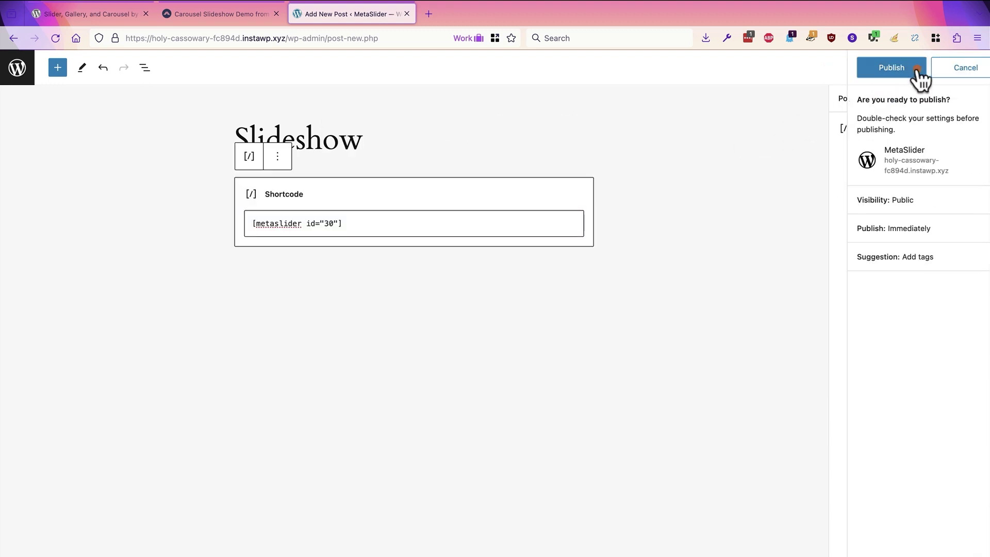
left_click(870, 71)
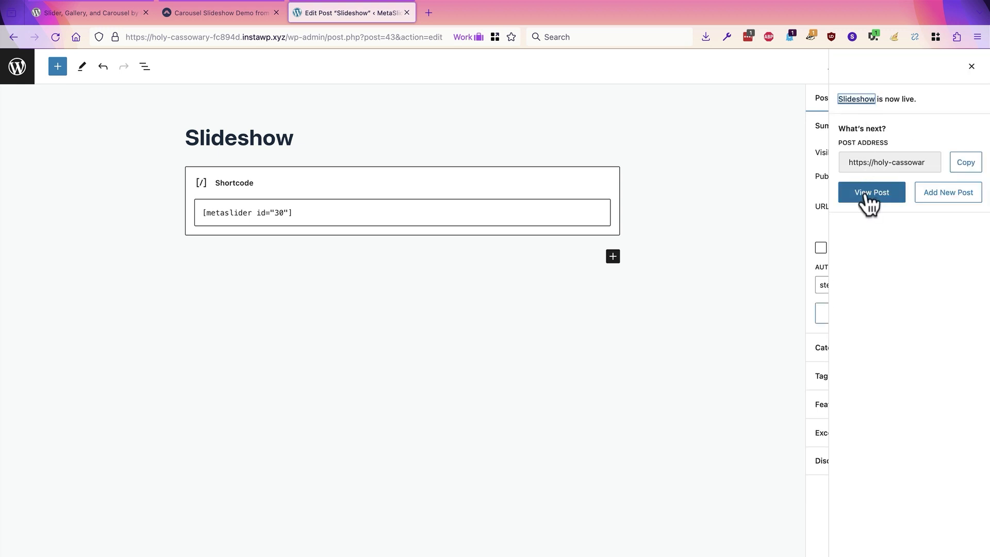
left_click(866, 195)
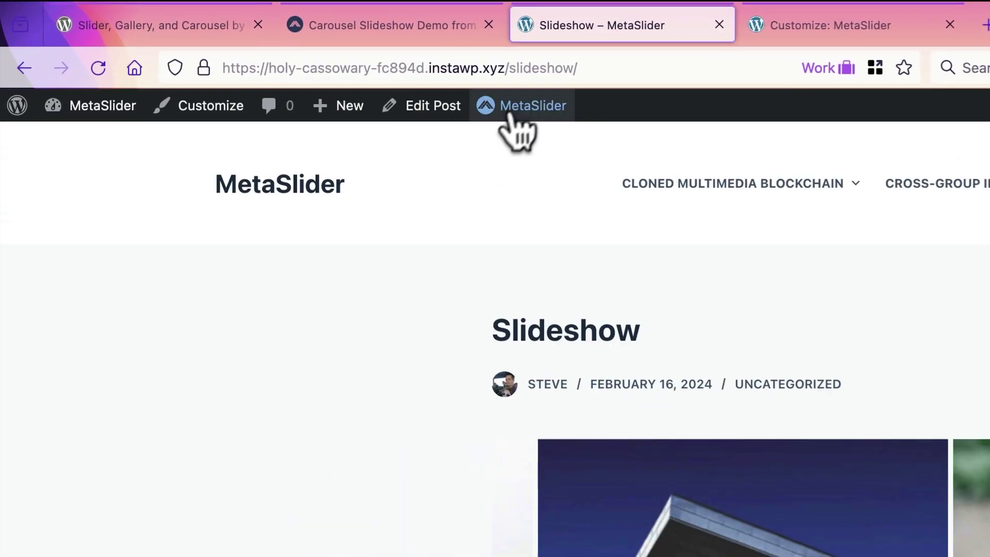
Open New Slideshow for editing in a new tab from the published post
mouse_move(292, 58)
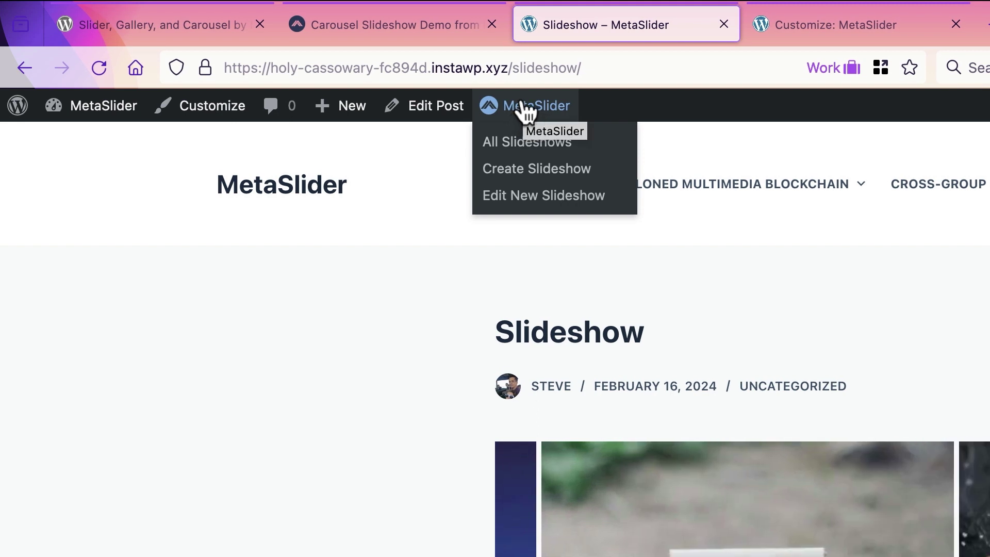
right_click(499, 196)
left_click(516, 202)
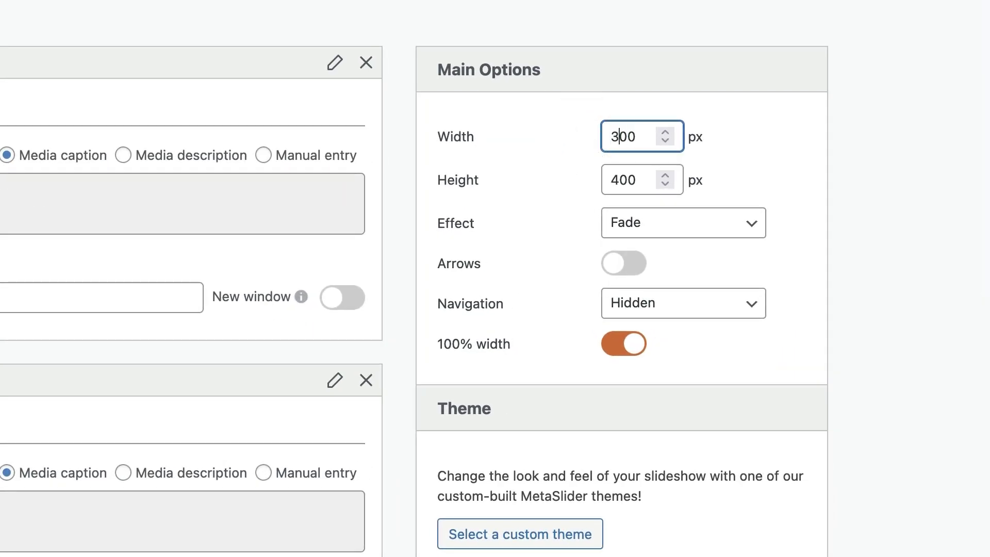
Set the slideshow's height to 300 px and save the slideshow
left_click(616, 180)
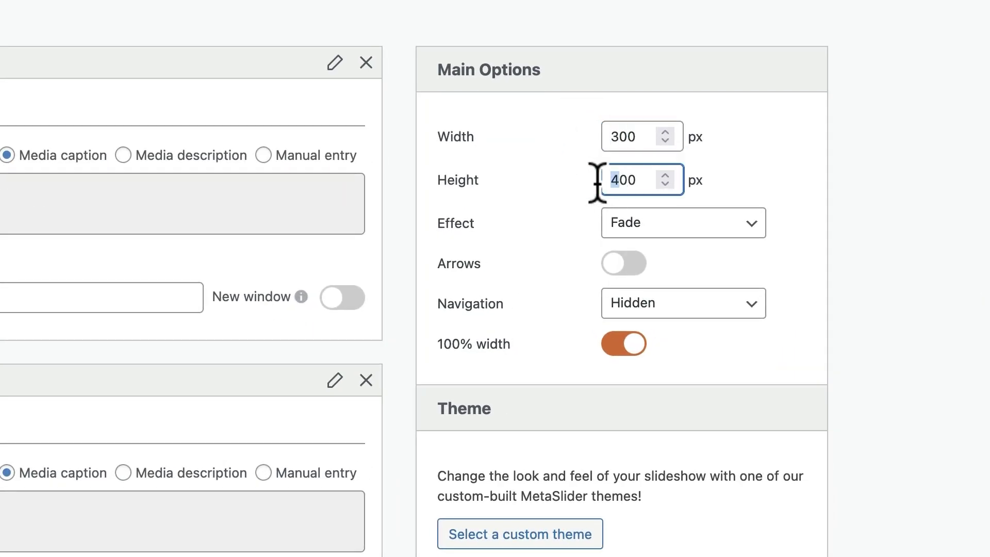
key("BackSpace")
type("3")
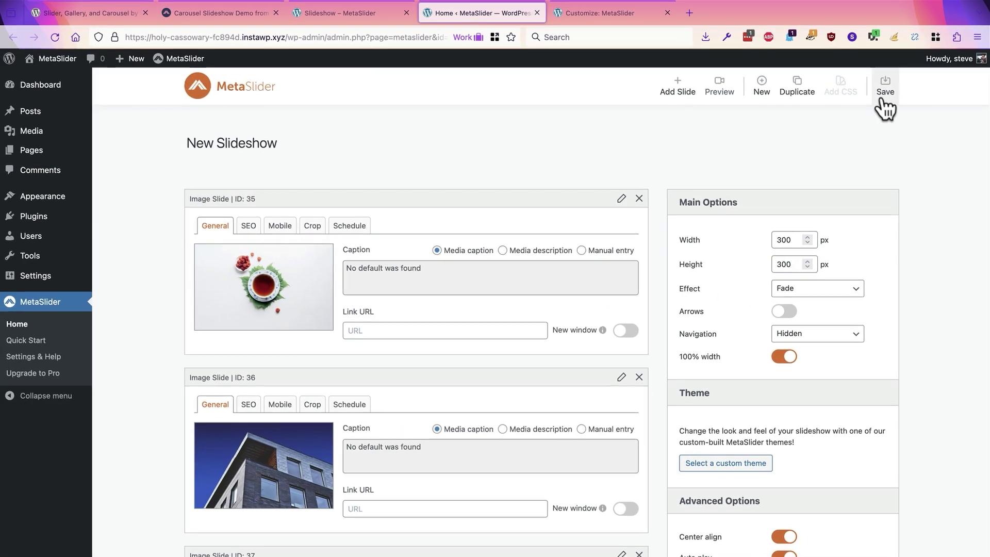
left_click(883, 98)
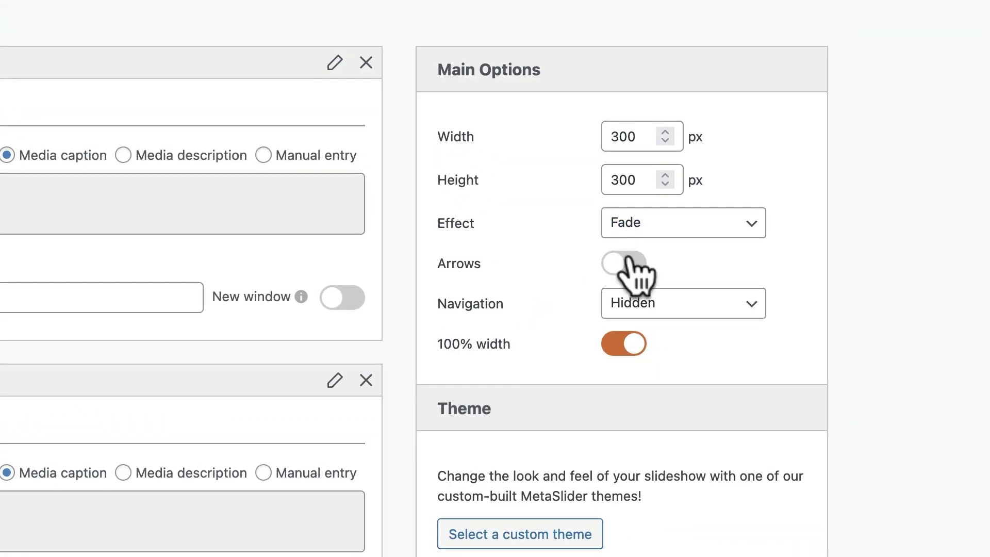
Enable arrows for the slideshow and set its navigation to Dots
left_click(659, 270)
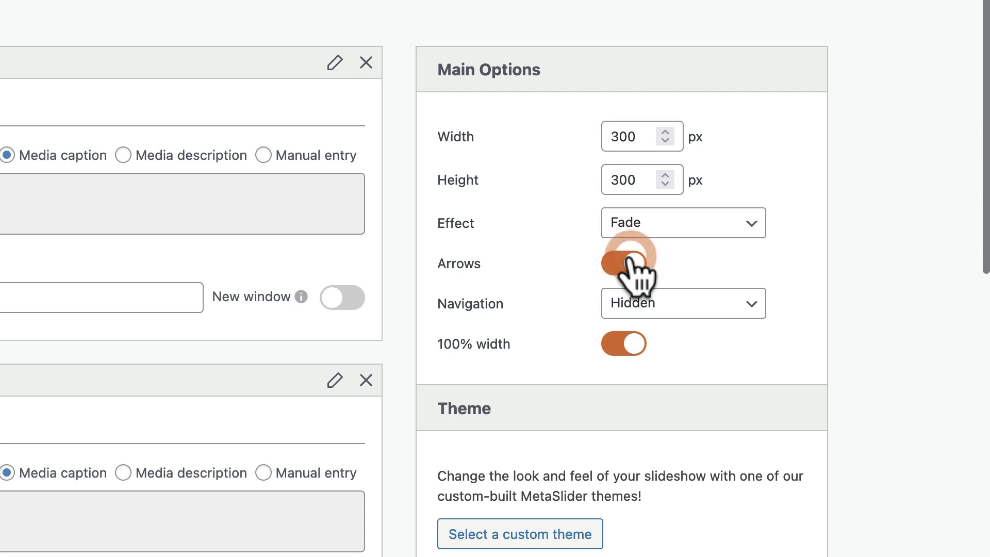
left_click(633, 305)
left_click(636, 318)
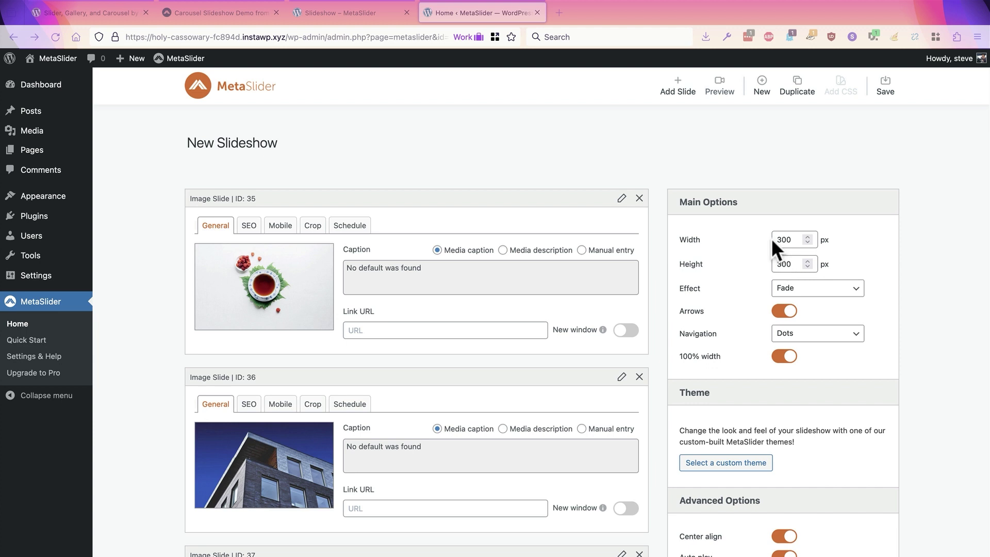
View the published Slideshow post on the live site and try moving through the carousel with its previous arrow
left_click(367, 22)
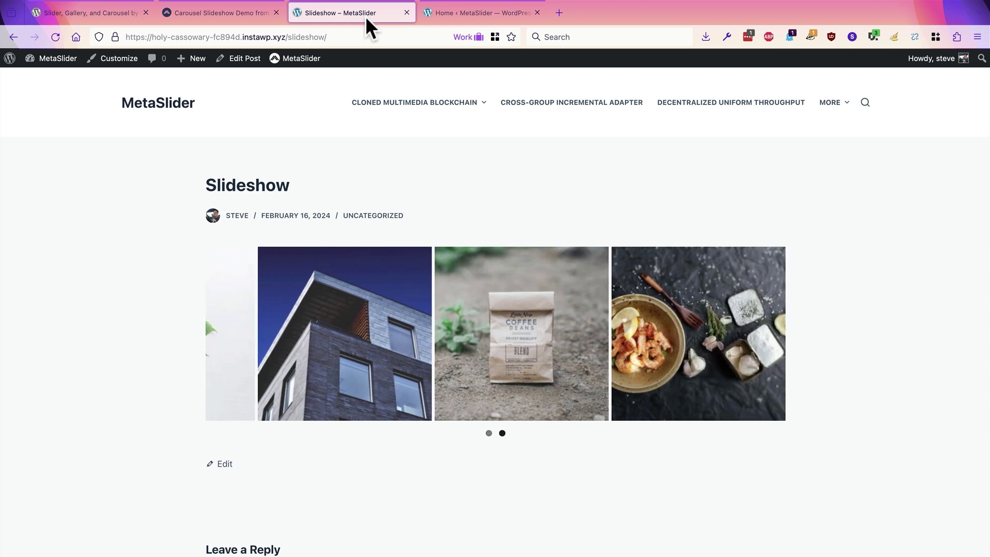
mouse_move(221, 338)
left_click(219, 330)
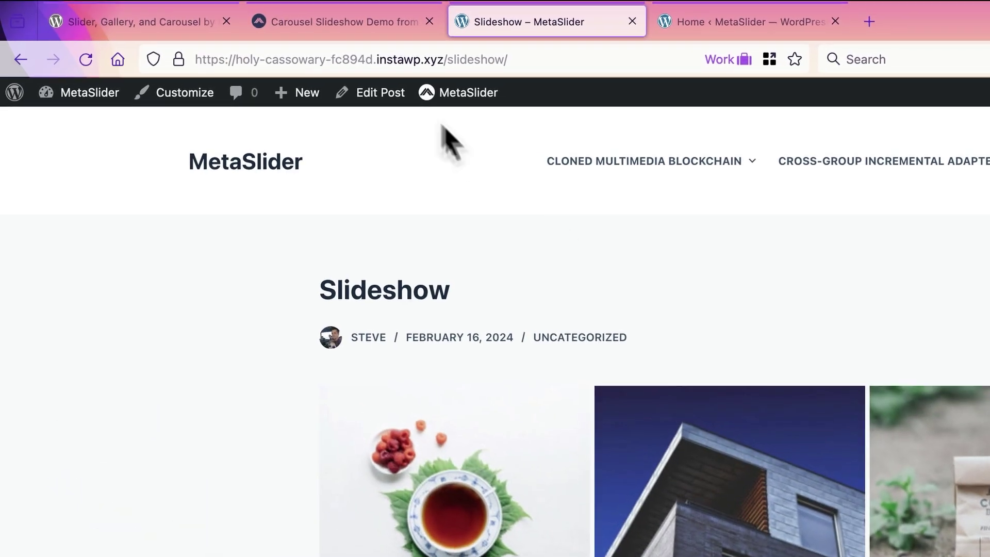
Open New Slideshow for editing from the live post and apply the Bubble theme to it
mouse_move(439, 102)
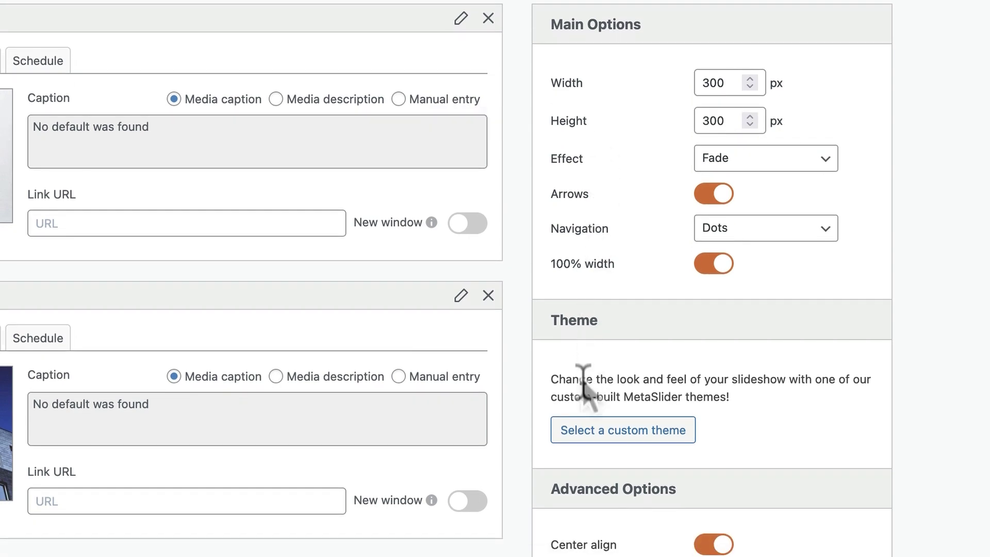
left_click(599, 439)
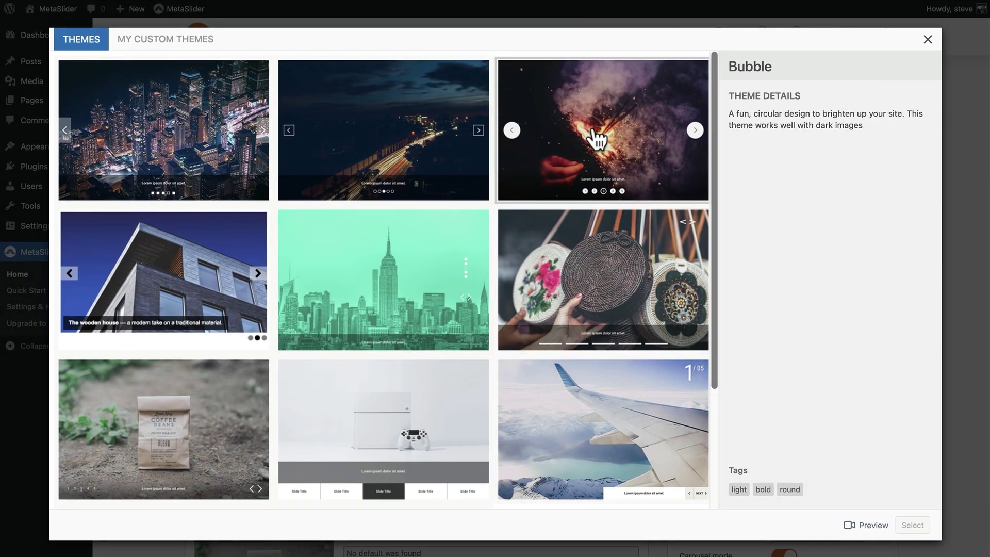
left_click(594, 133)
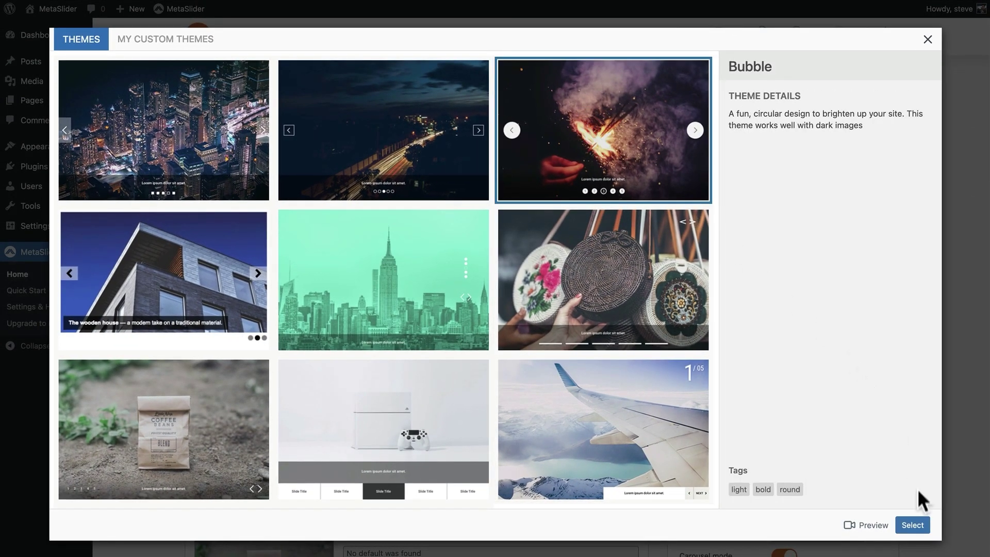
left_click(912, 525)
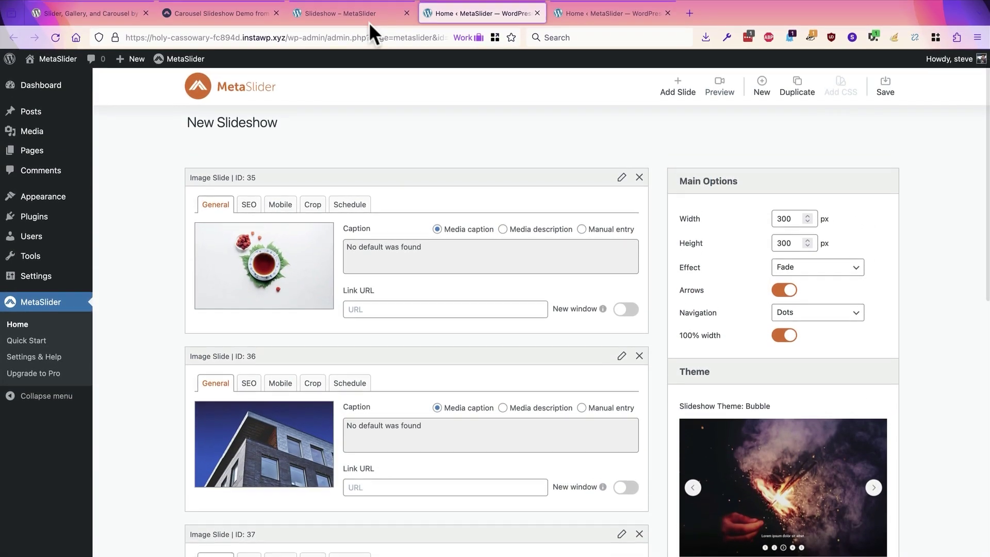
Reload the live Slideshow post and test the carousel's previous arrow and its numbered navigation for pages 1 and 2
left_click(362, 16)
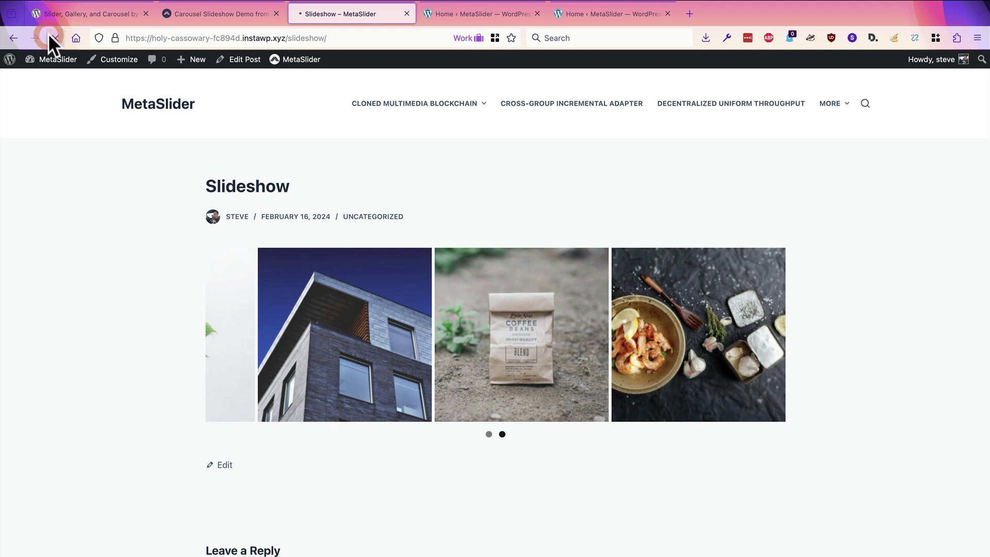
mouse_move(240, 311)
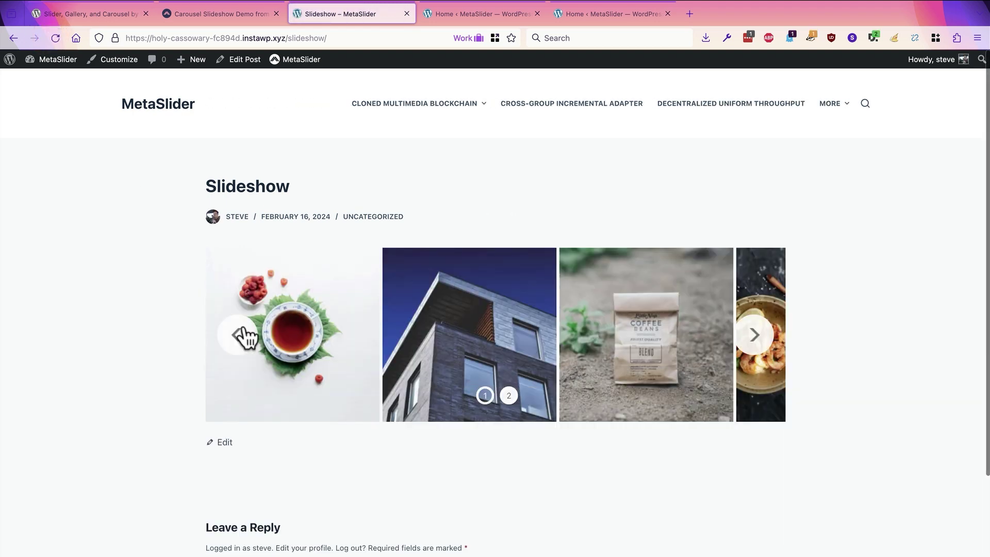
left_click(244, 335)
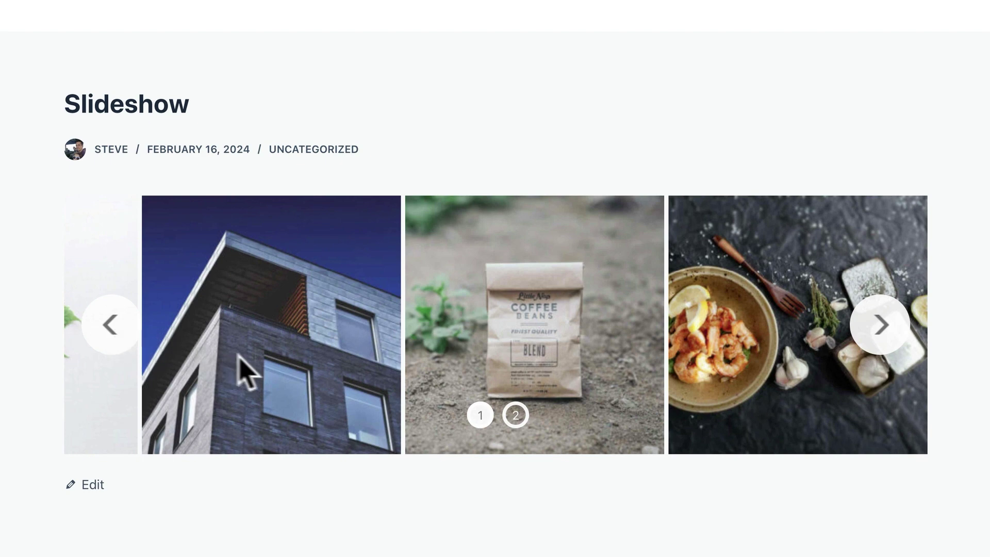
left_click(480, 415)
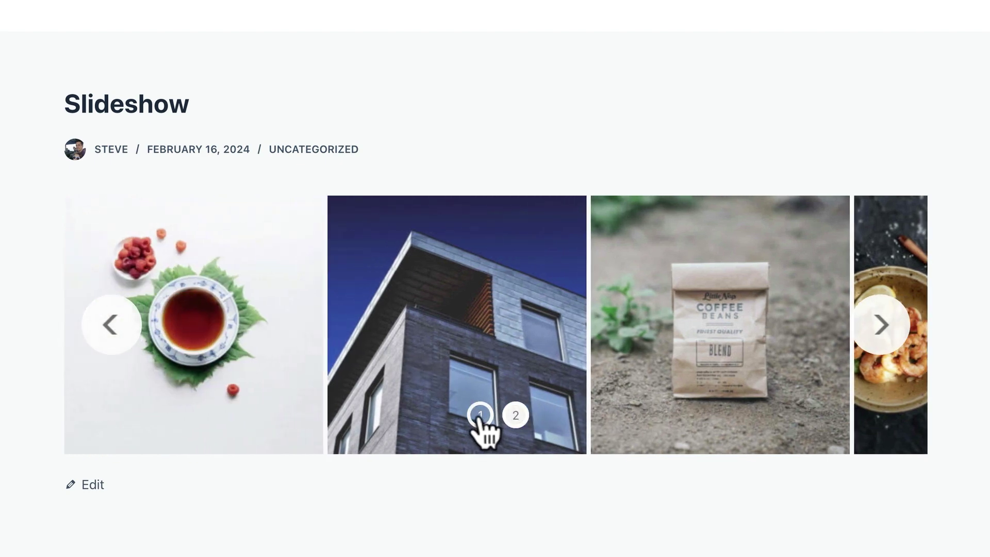
left_click(516, 415)
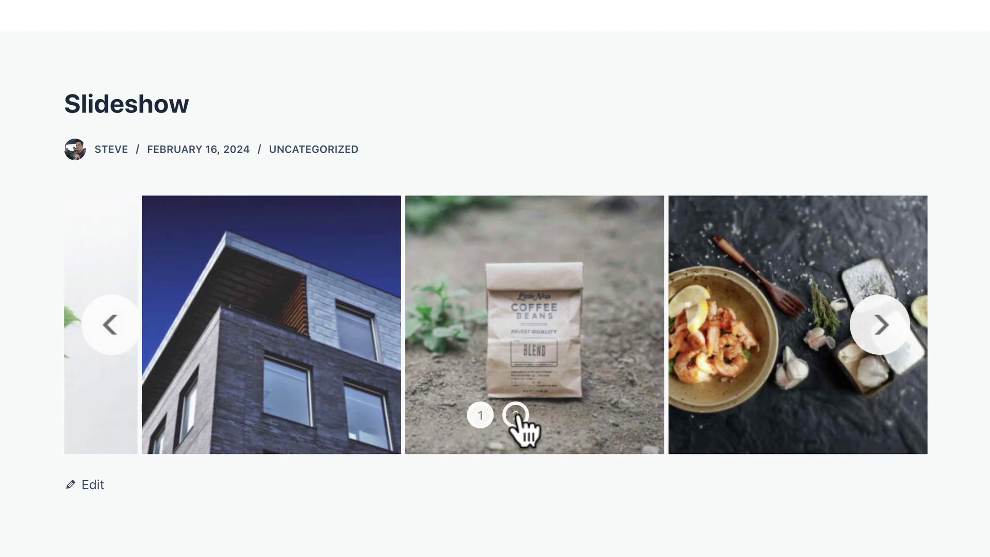
left_click(482, 417)
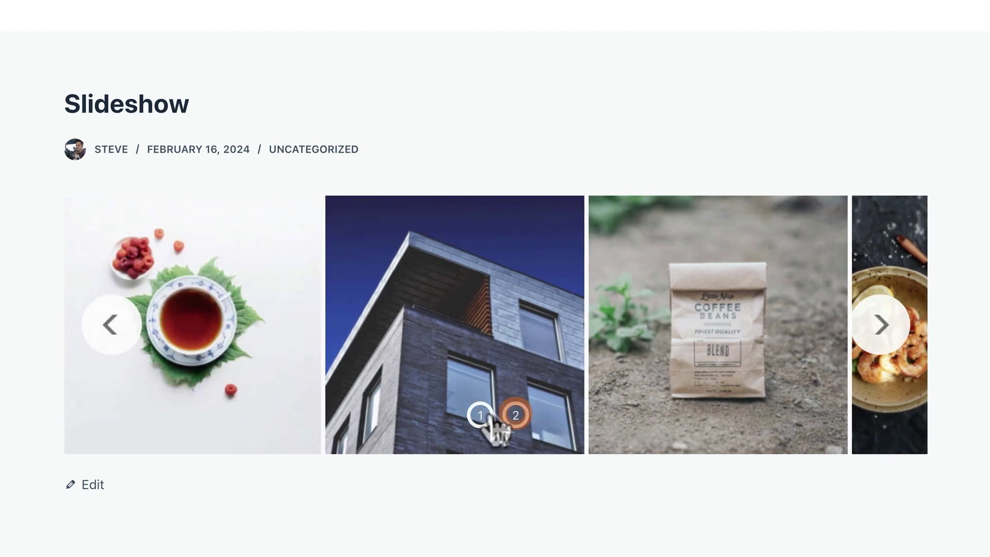